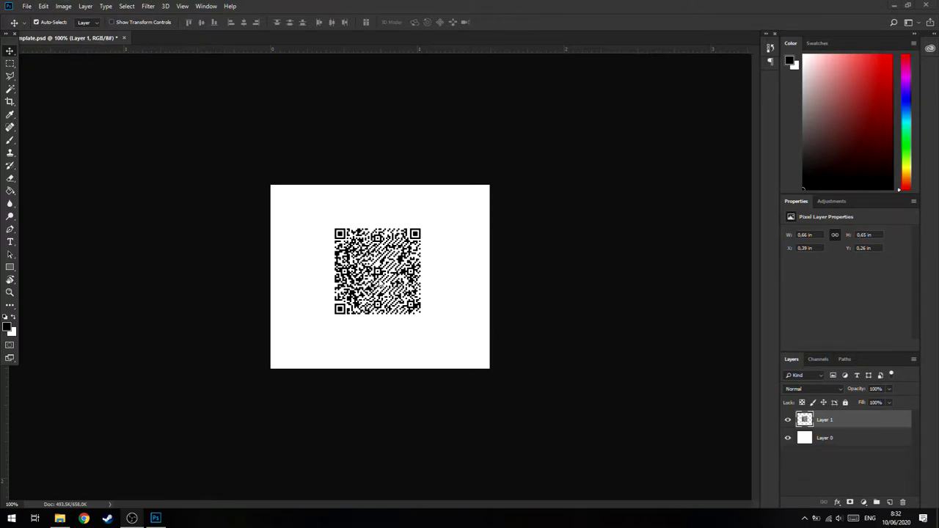
- Create a new white 1000 × 1000 px document at 300 ppi from the custom preset
left_click(27, 6)
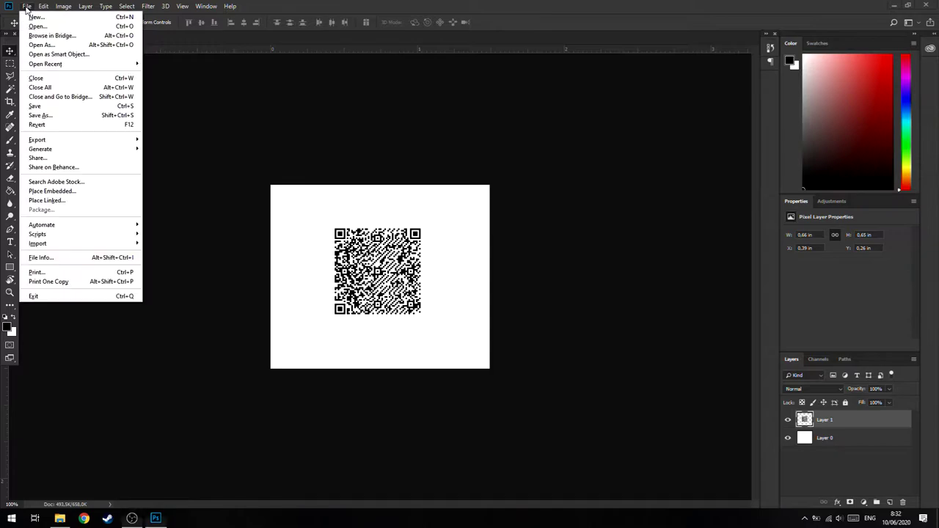
left_click(27, 7)
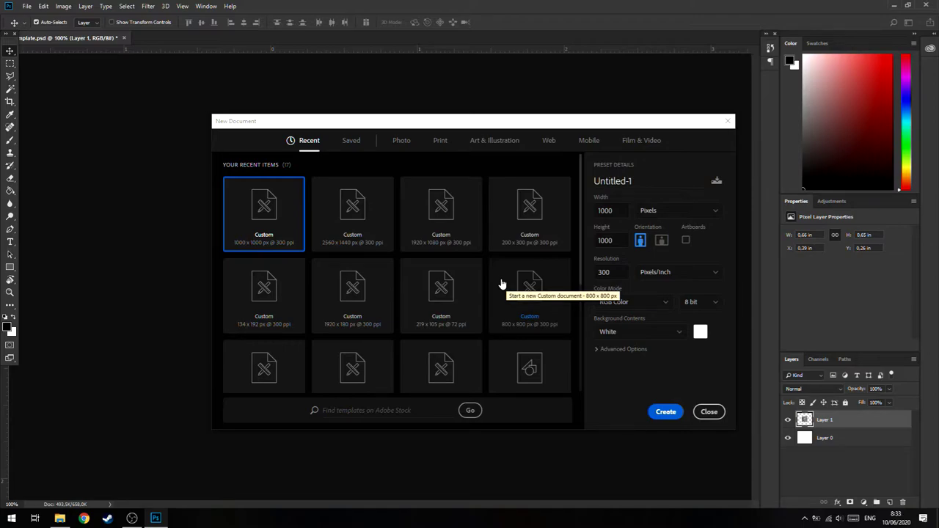
left_click(666, 412)
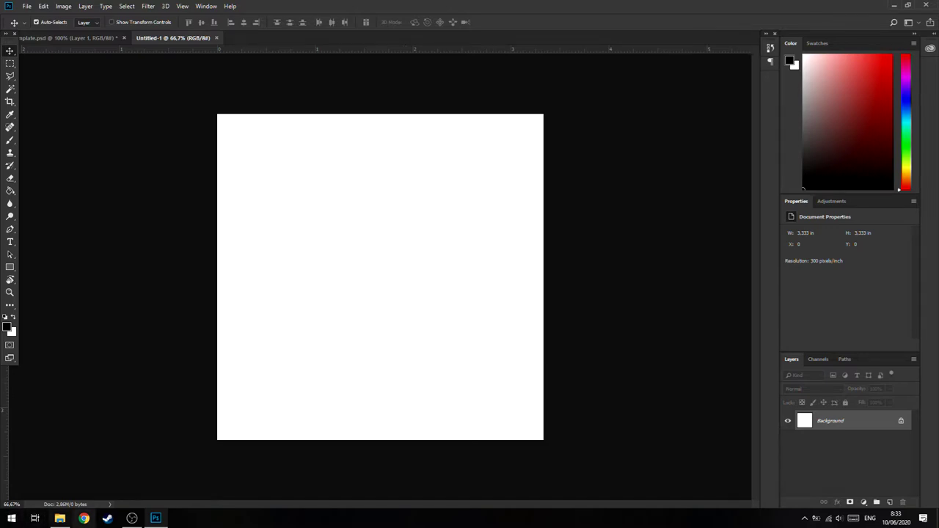
- Place yoshitsune.jpg from the QR images folder onto the canvas and commit it
left_click(62, 520)
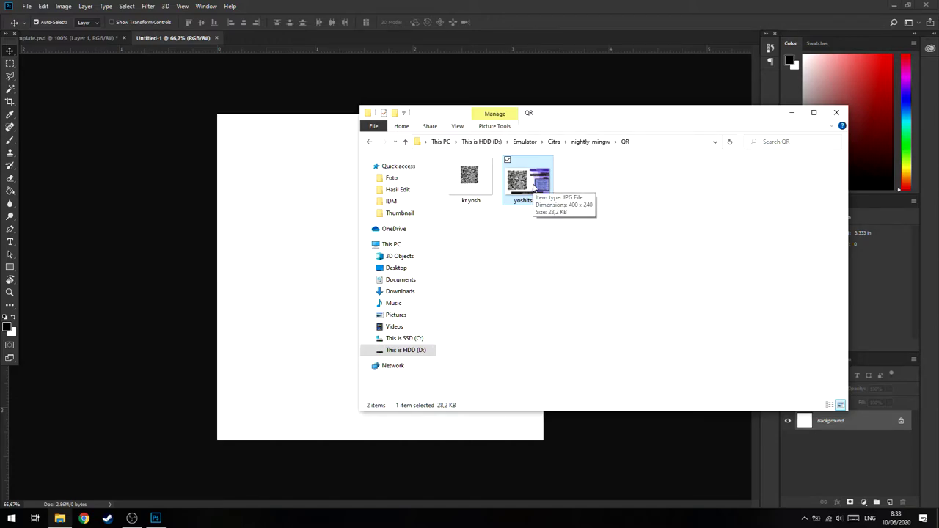
left_click(26, 7)
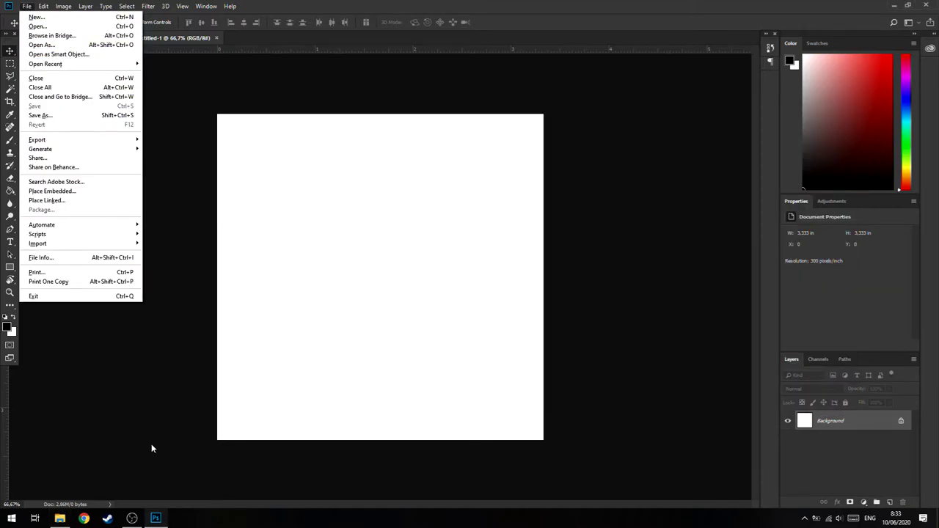
left_click(235, 40)
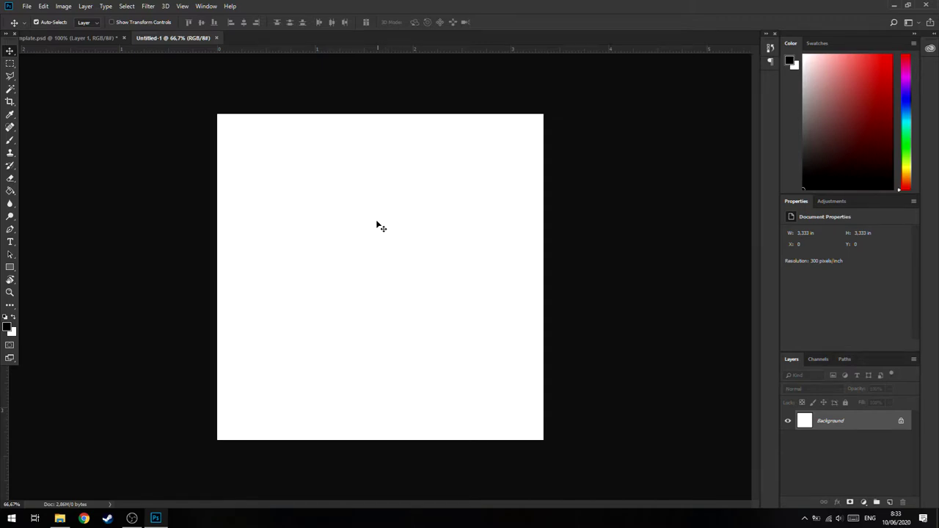
left_click(60, 519)
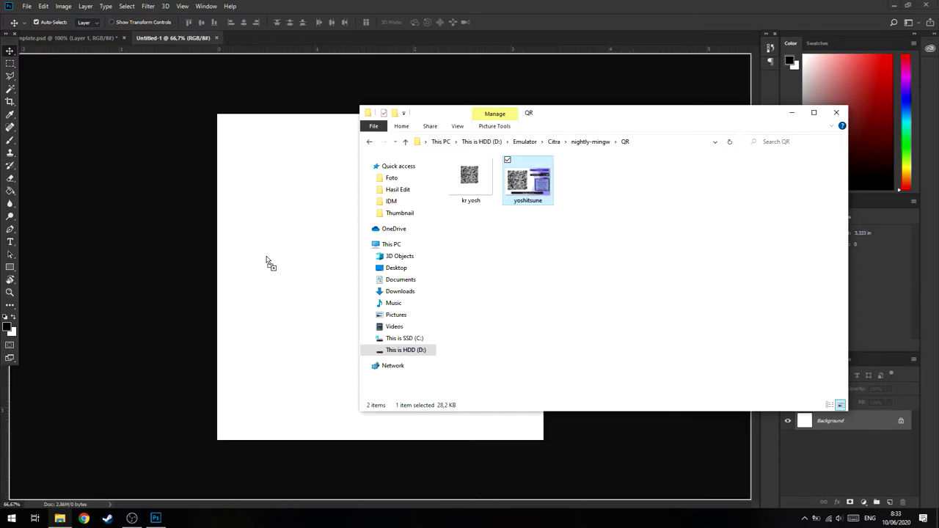
left_click(303, 279)
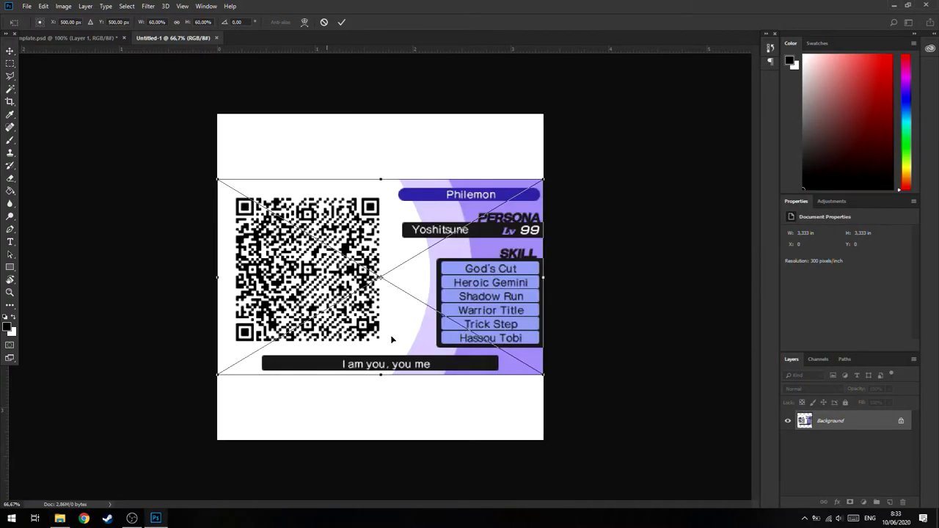
key("Return")
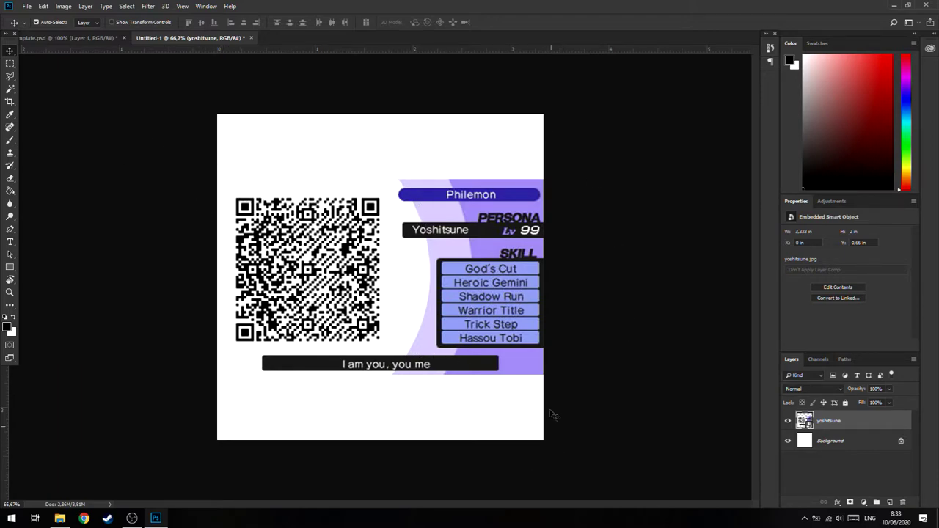
- Marquee-select the QR code and copy it onto a new layer, Layer 1
left_click(10, 63)
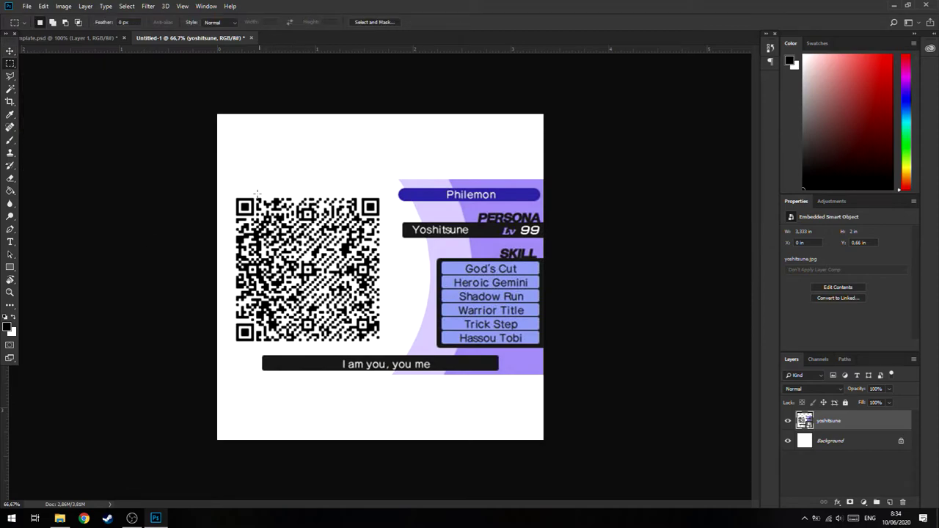
left_click_drag(226, 194, 391, 349)
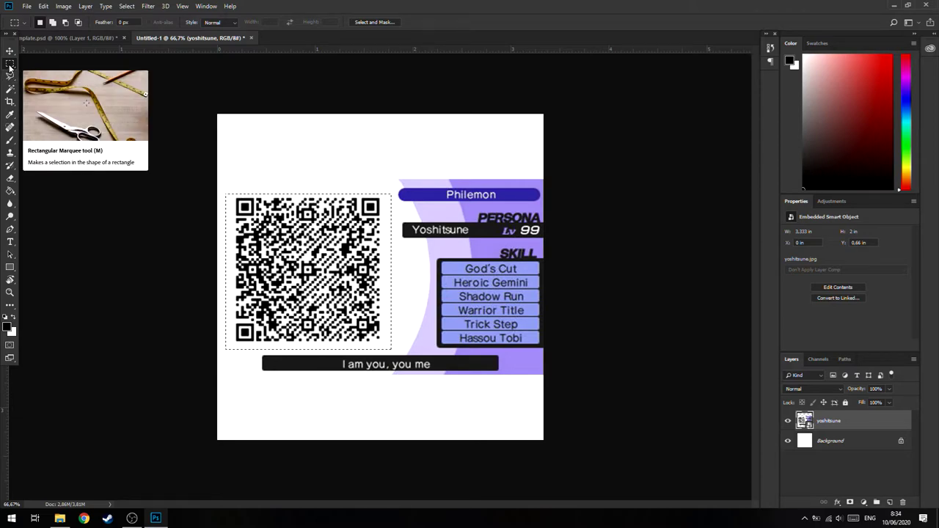
right_click(320, 267)
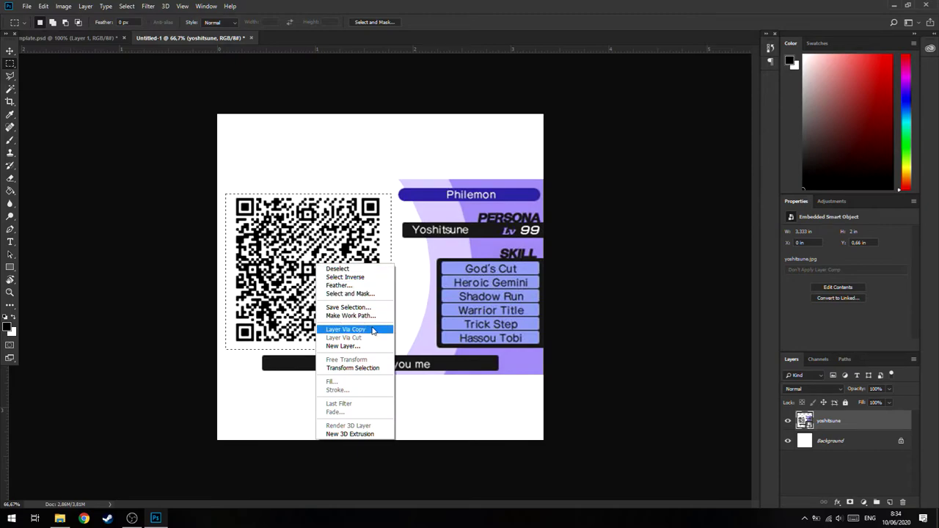
left_click(372, 331)
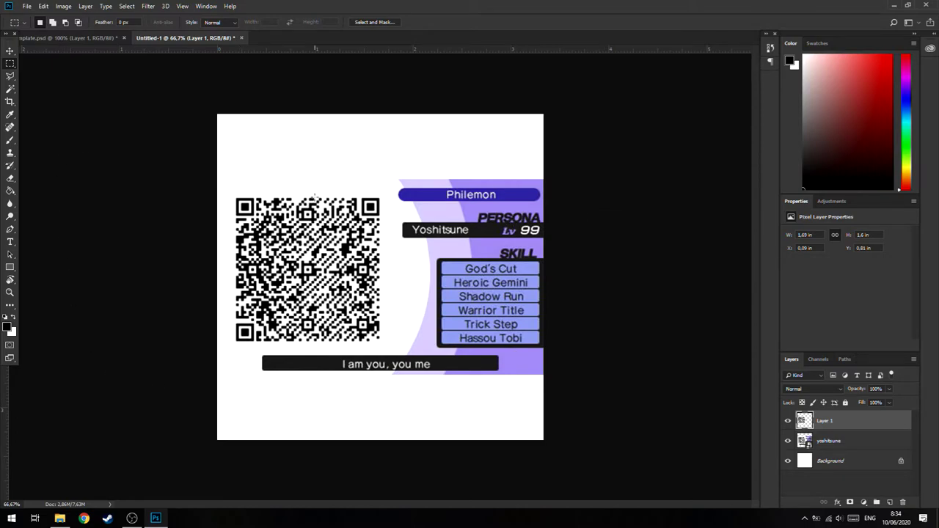
- Hide the screenshot layer, add centre guides, and snap the QR layer to their crossing
left_click(789, 443)
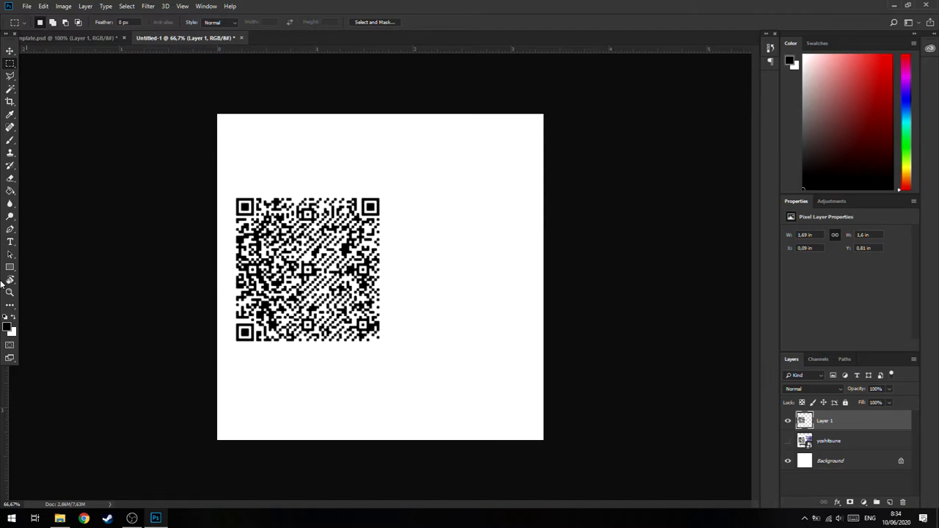
left_click(10, 50)
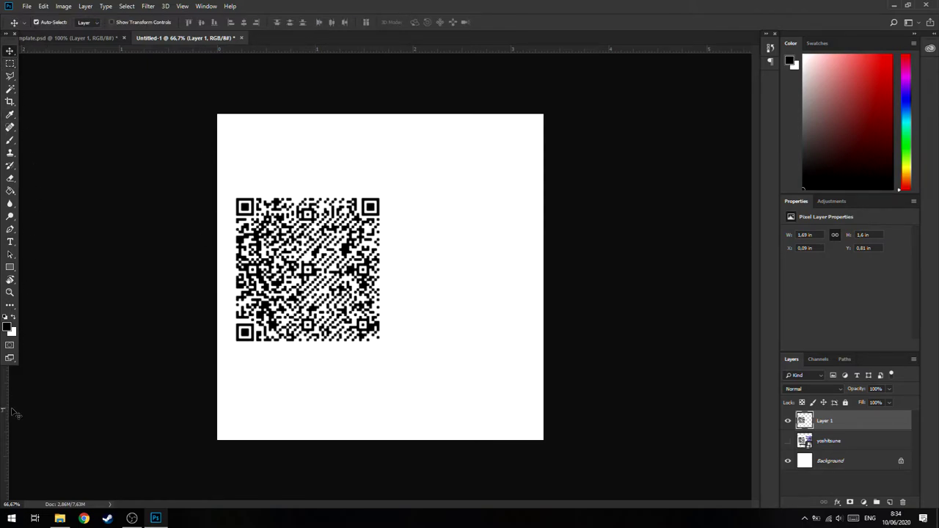
left_click_drag(4, 412, 383, 415)
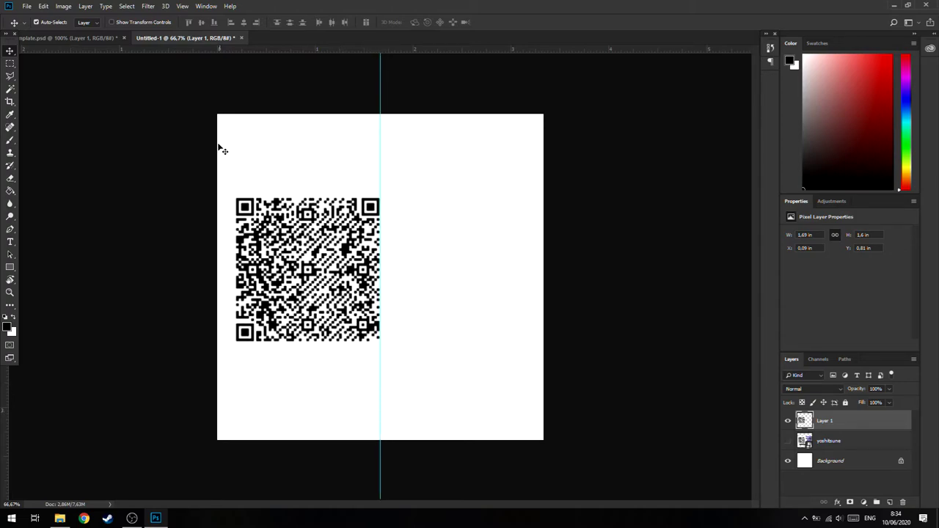
left_click_drag(209, 48, 204, 274)
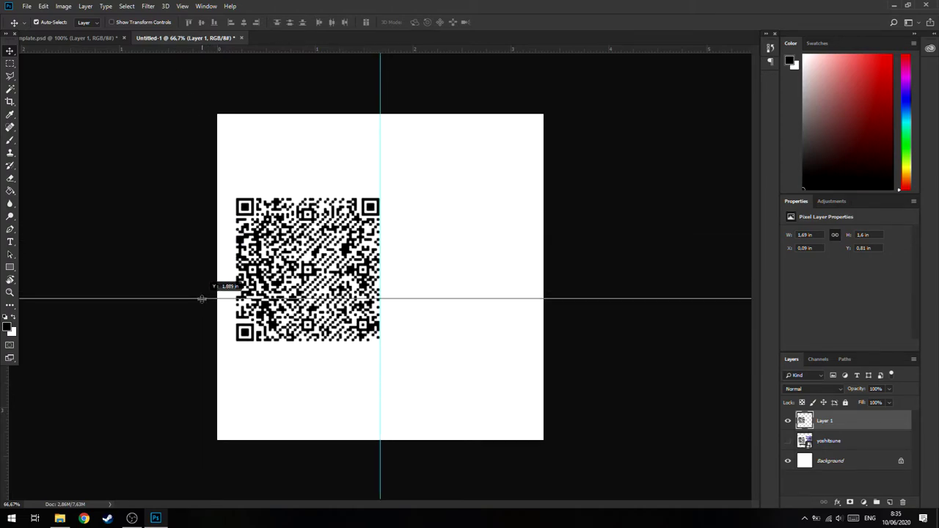
left_click_drag(204, 274, 204, 278)
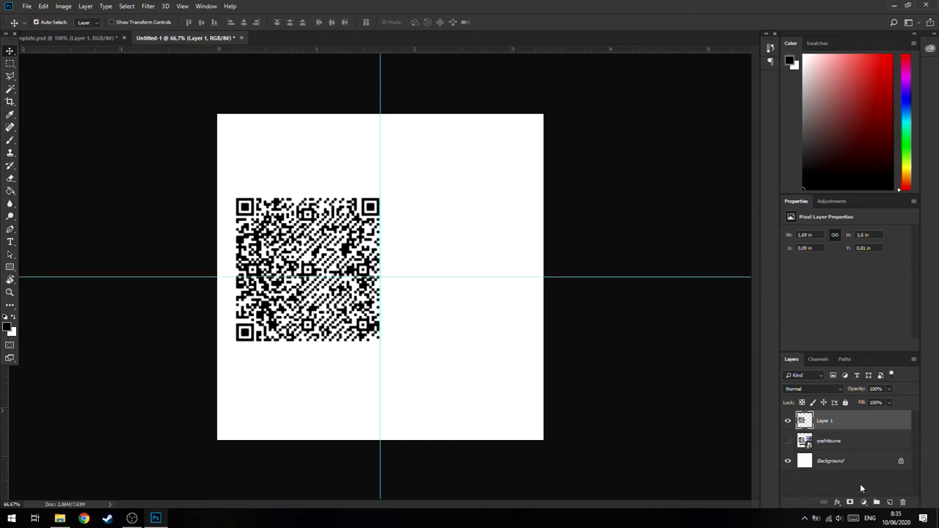
mouse_move(330, 237)
left_mouse_down()
mouse_move(382, 232)
mouse_move(380, 213)
left_mouse_up()
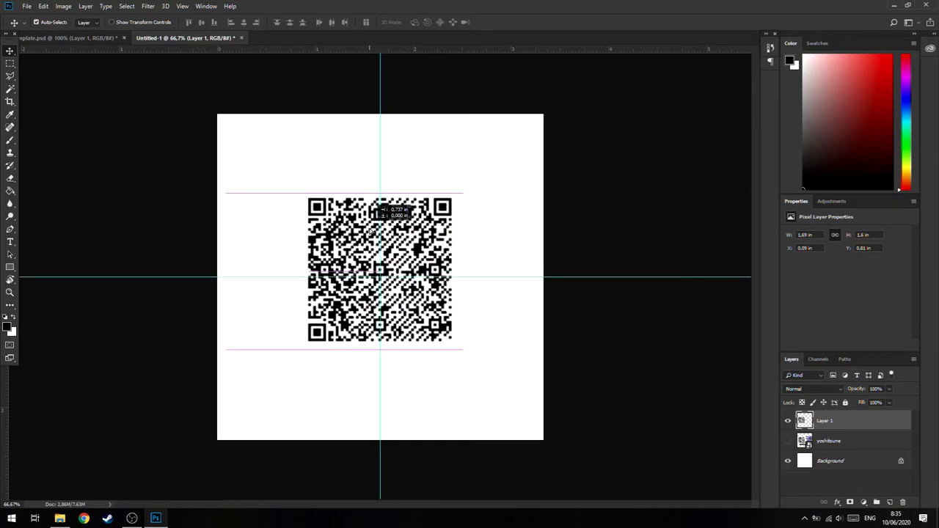
left_click(60, 518)
- Preview and close the kr yosh image, then launch Citra from its folder
left_click(481, 171)
double_click(481, 171)
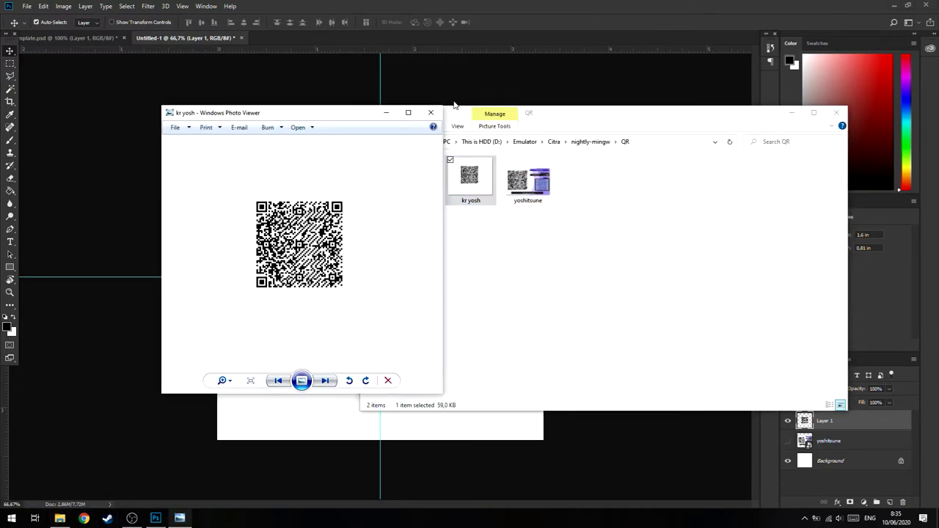
left_click(431, 112)
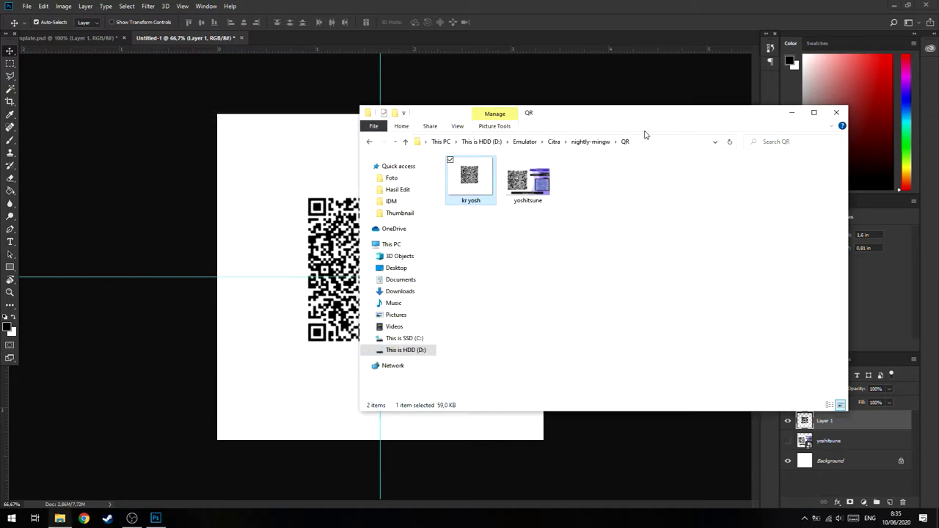
left_click(553, 142)
double_click(487, 204)
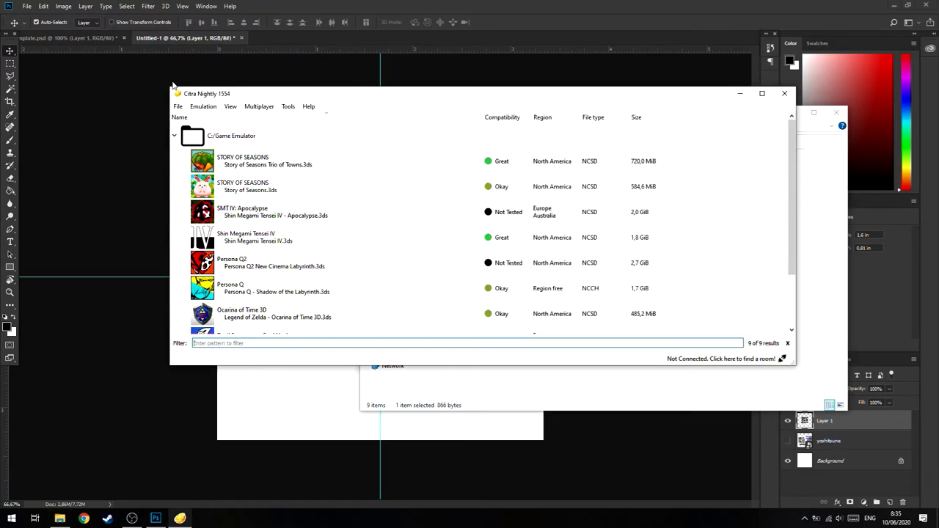
- Open Citra's System camera settings and preview the front camera's current still image
left_click(204, 106)
left_click(235, 207)
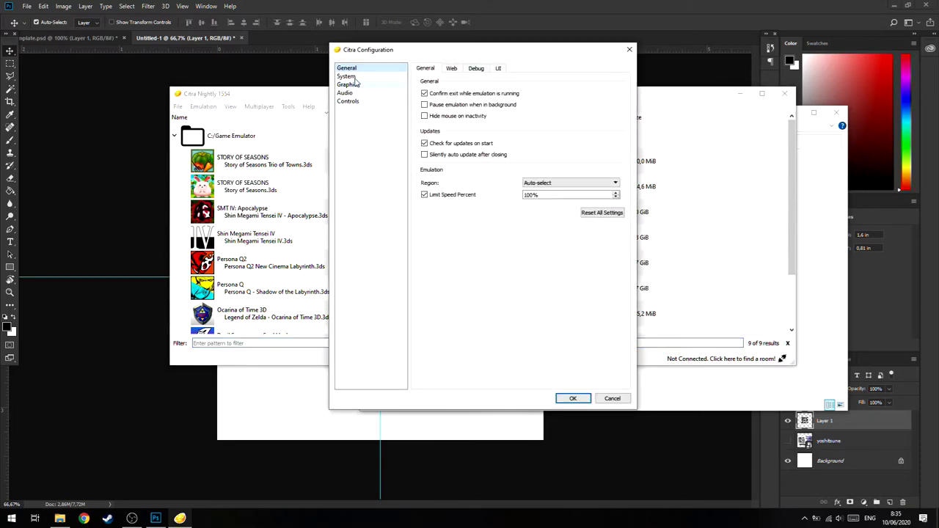
left_click(345, 77)
left_click(454, 68)
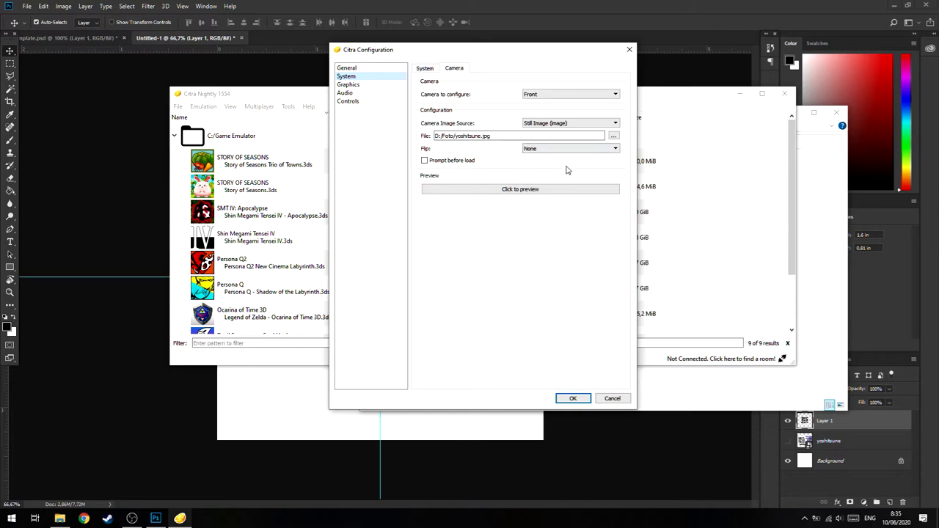
left_click(524, 189)
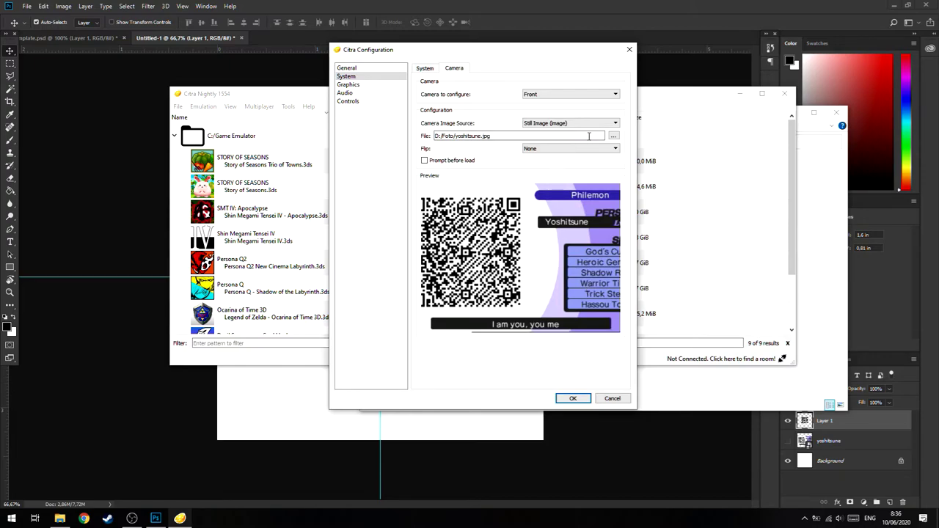
- Set the front camera's still image to kr yosh.jpg from the QR folder and preview it
left_click(613, 136)
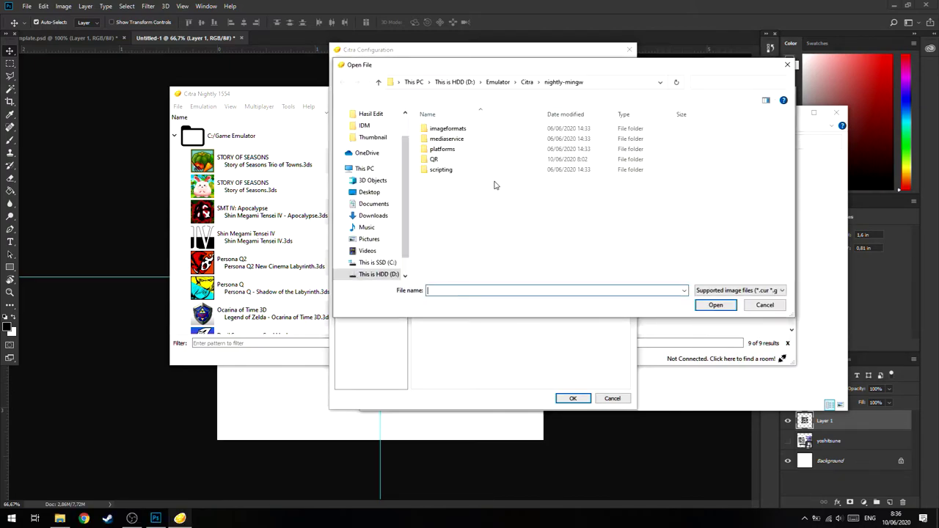
double_click(465, 164)
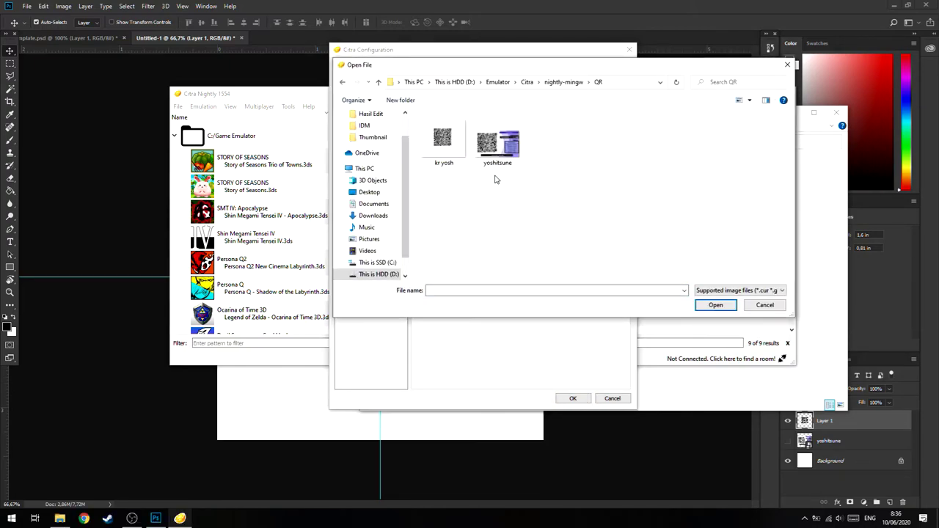
left_click(712, 306)
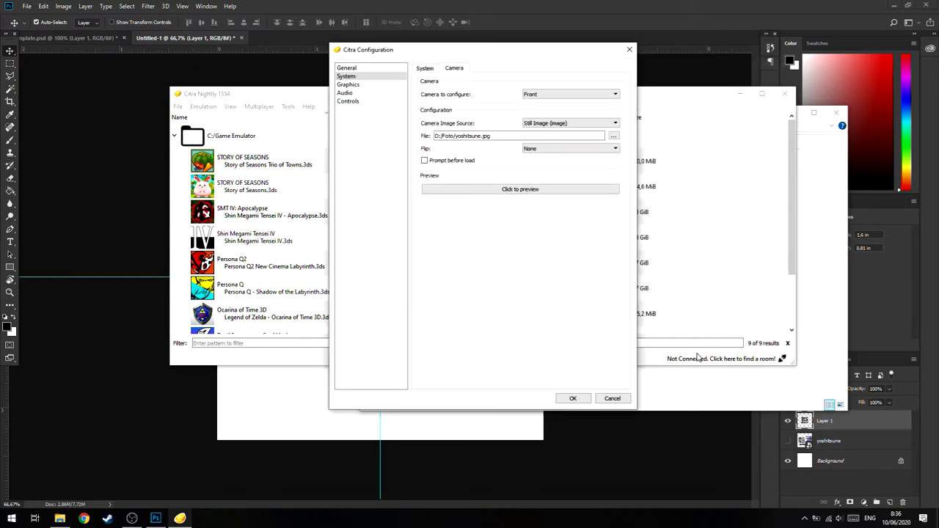
left_click(562, 190)
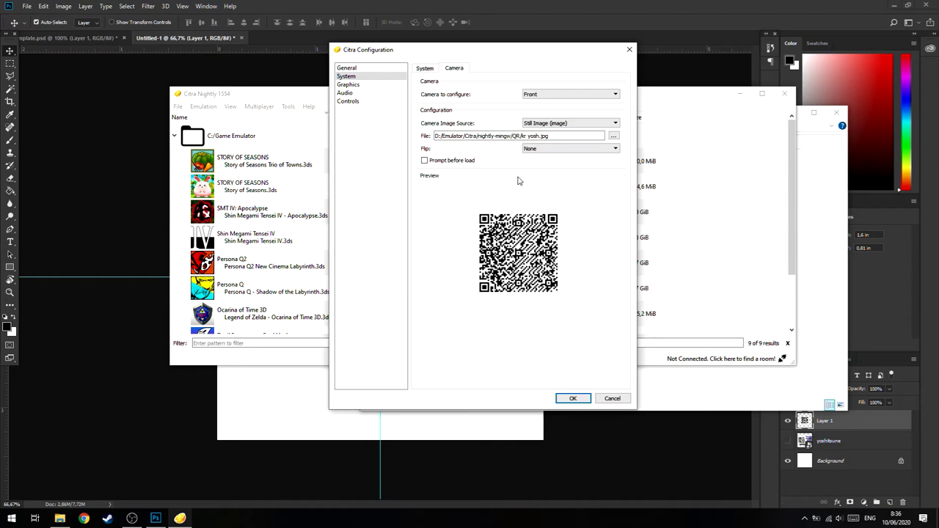
left_click(268, 395)
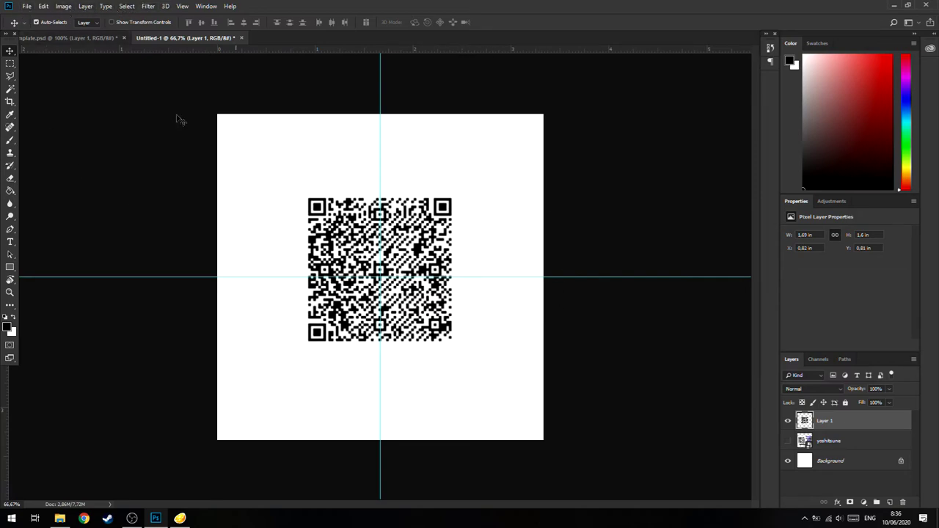
- Start a Save As with JPEG format chosen, then cancel without saving
left_click(26, 6)
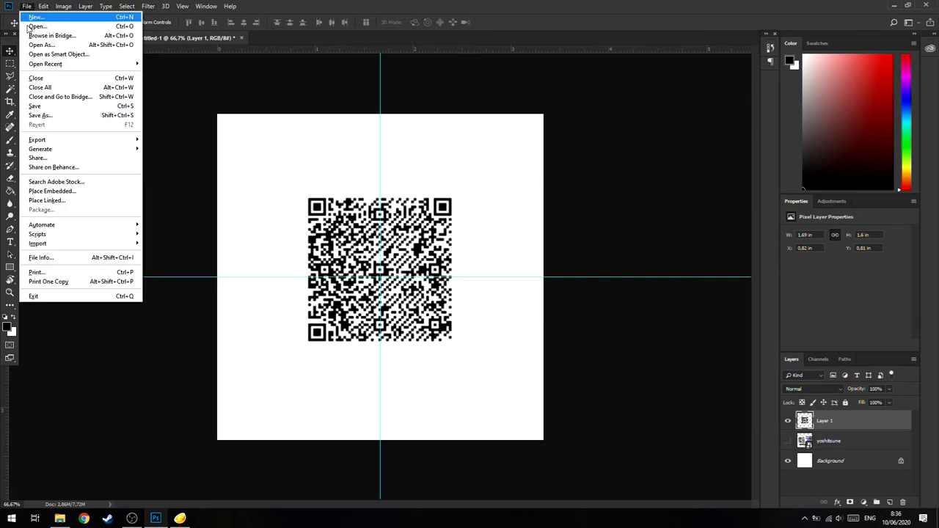
left_click(40, 115)
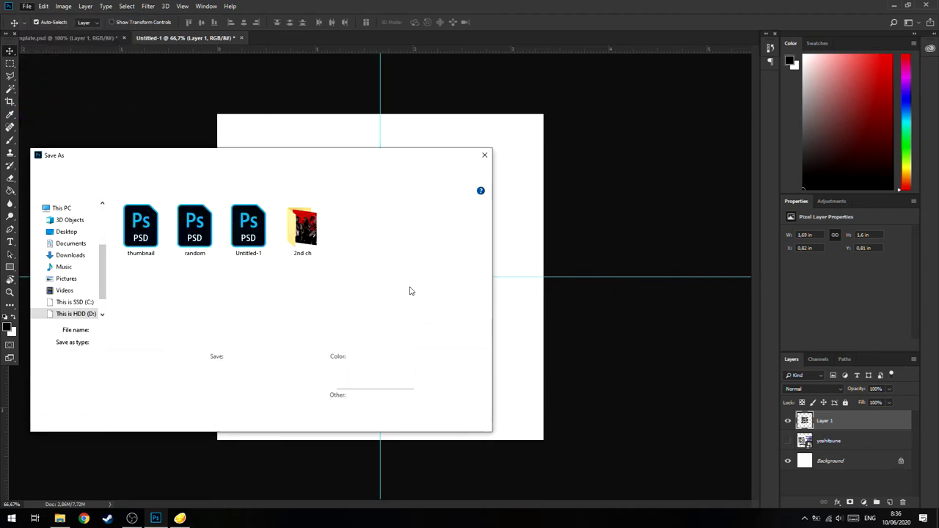
left_click(210, 342)
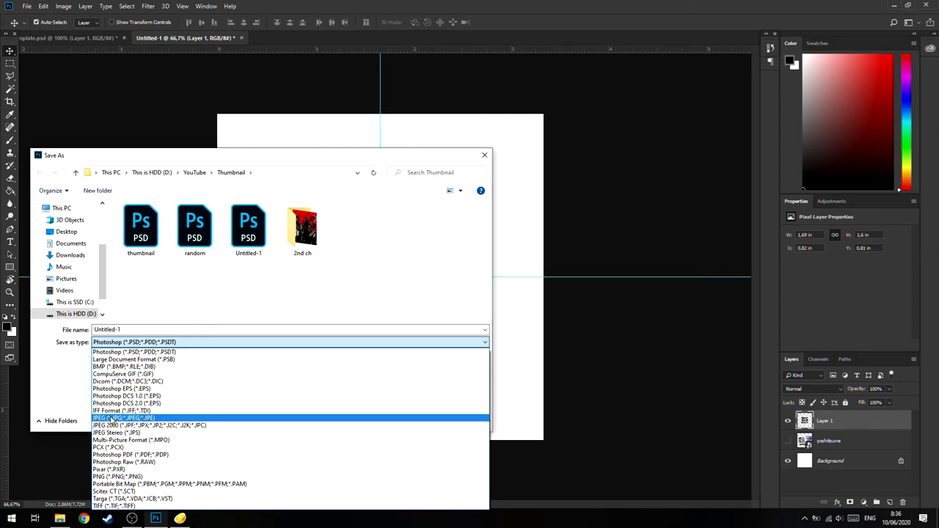
left_click(114, 421)
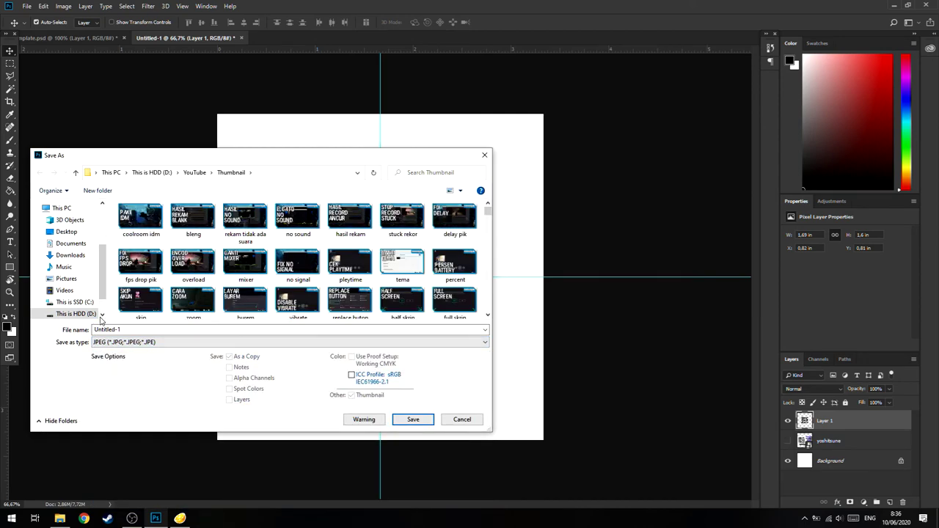
left_click(485, 155)
left_click(180, 518)
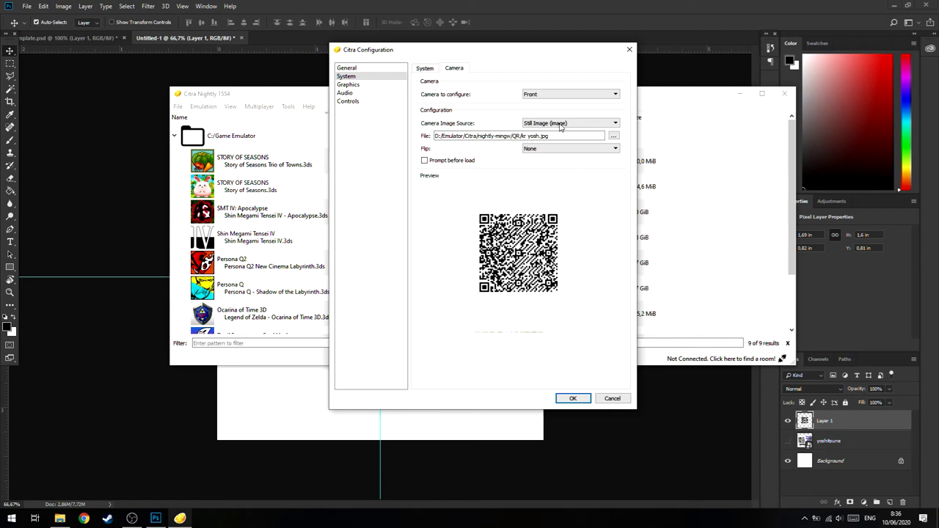
- Switch the camera being configured from Front to Rear
left_click(547, 99)
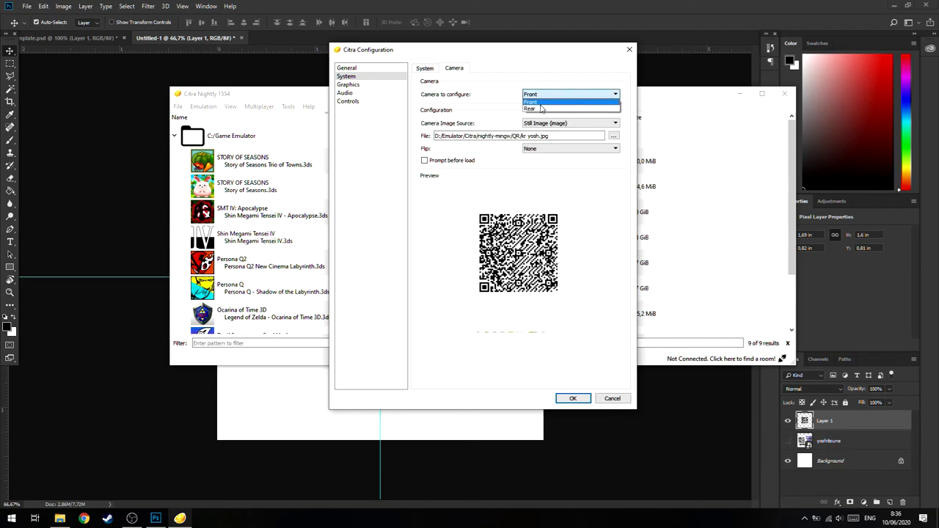
left_click(543, 107)
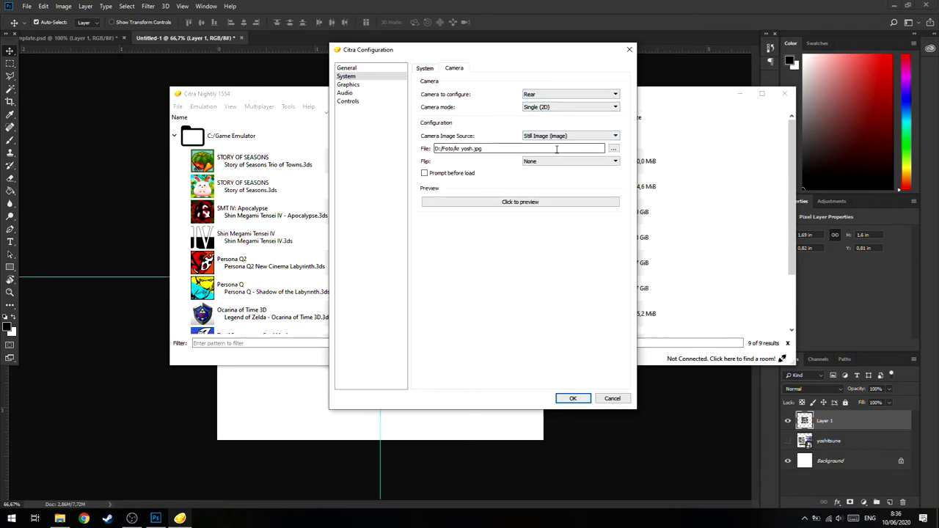